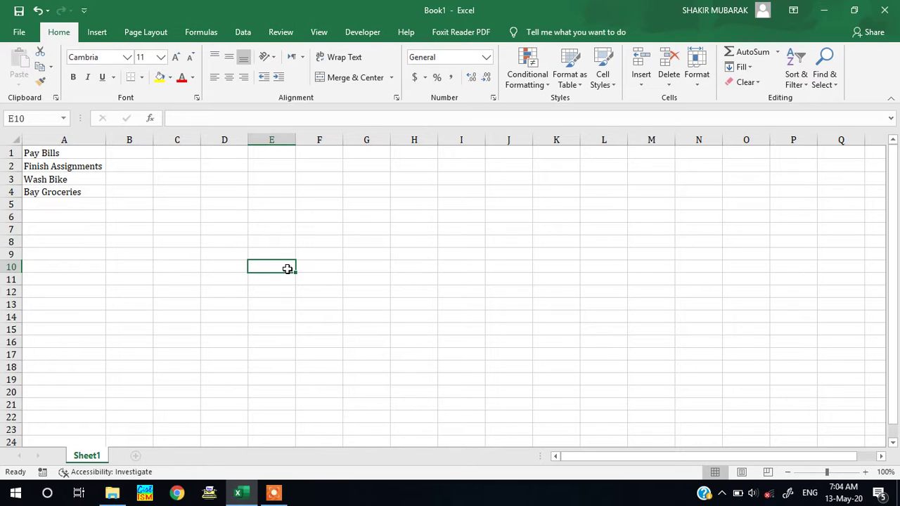
- Enter a P in cell B1, then clear it again
{"action": "left_click", "coordinate": [136, 152]}
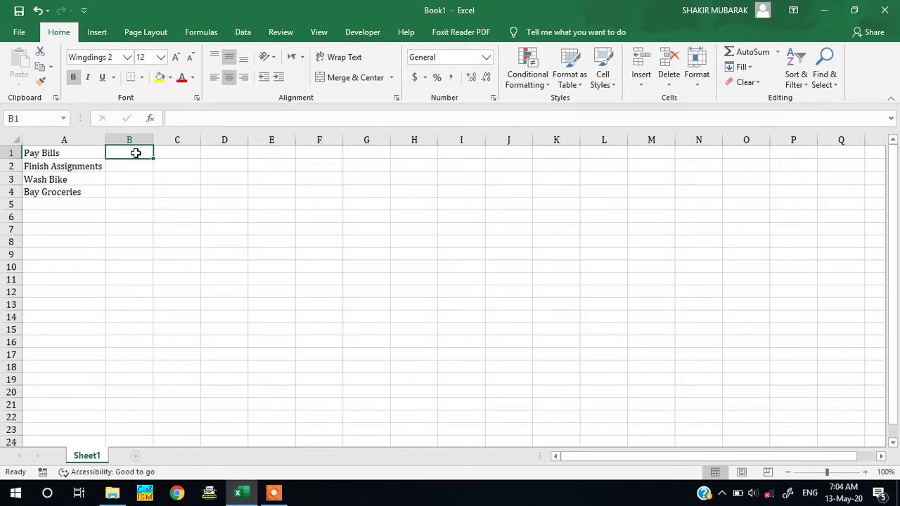
{"action": "type", "text": "P"}
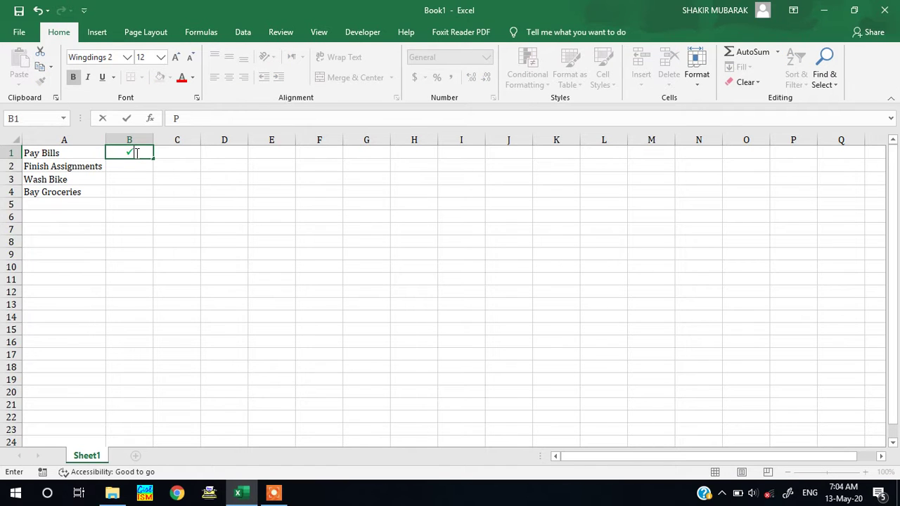
{"action": "key", "text": "BackSpace"}
- Delete column B to drop its formatting, then start typing P in the fresh B1
{"action": "left_click", "coordinate": [130, 138]}
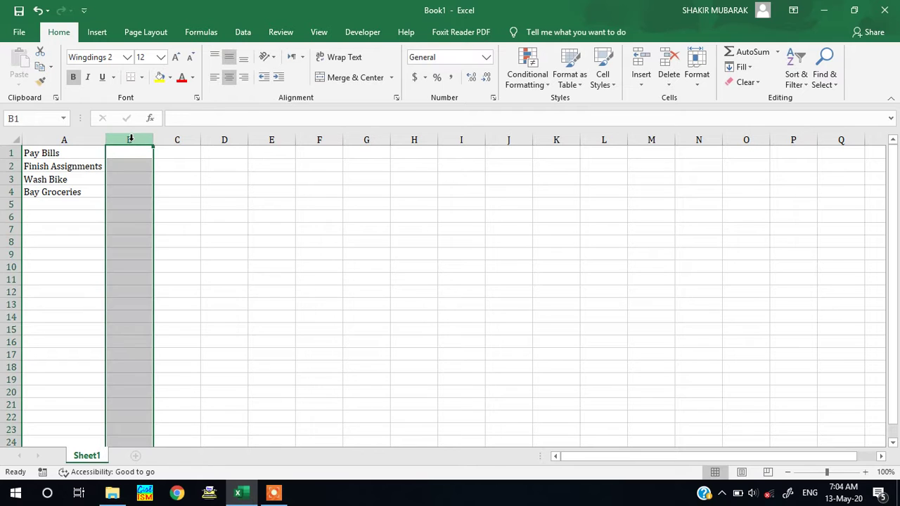
{"action": "right_click", "coordinate": [130, 138]}
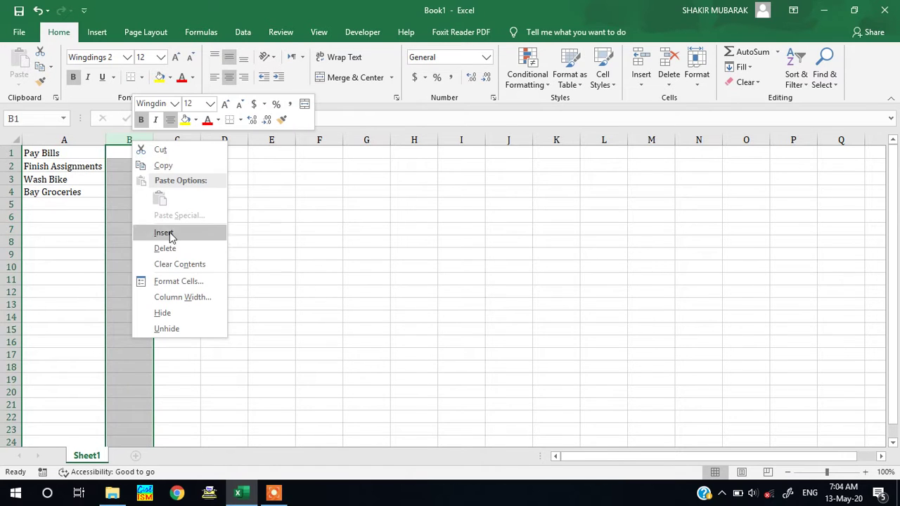
{"action": "left_click", "coordinate": [166, 248]}
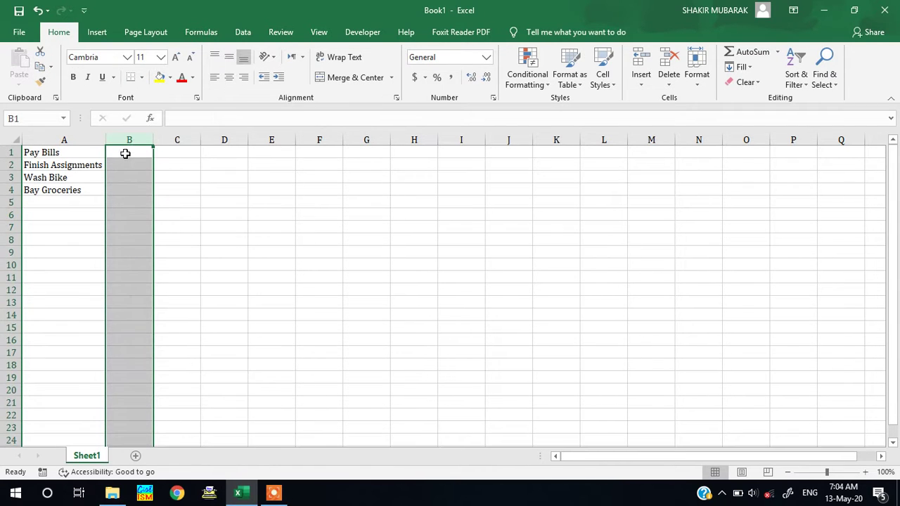
{"action": "left_click", "coordinate": [125, 153]}
{"action": "type", "text": "P"}
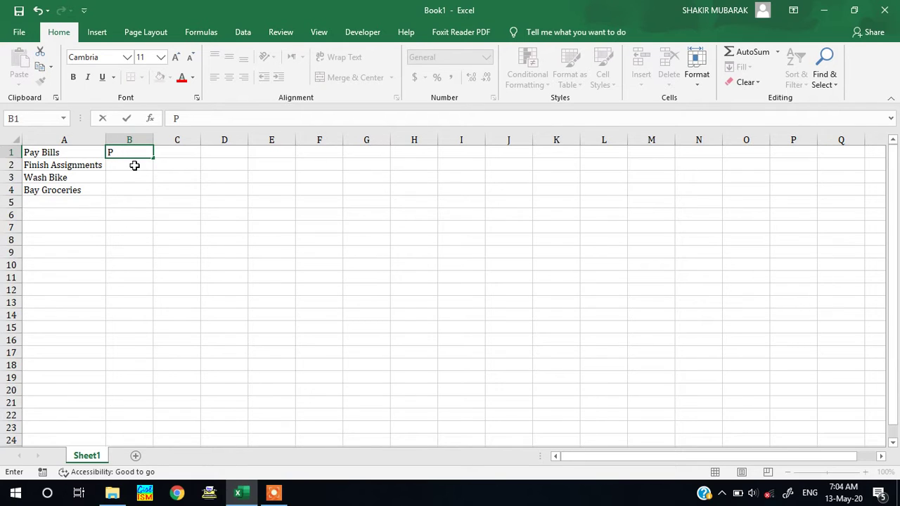
- Commit the P in B1 and set it to Wingdings 2 so it shows a check mark
{"action": "left_click", "coordinate": [134, 165]}
{"action": "left_click", "coordinate": [128, 151]}
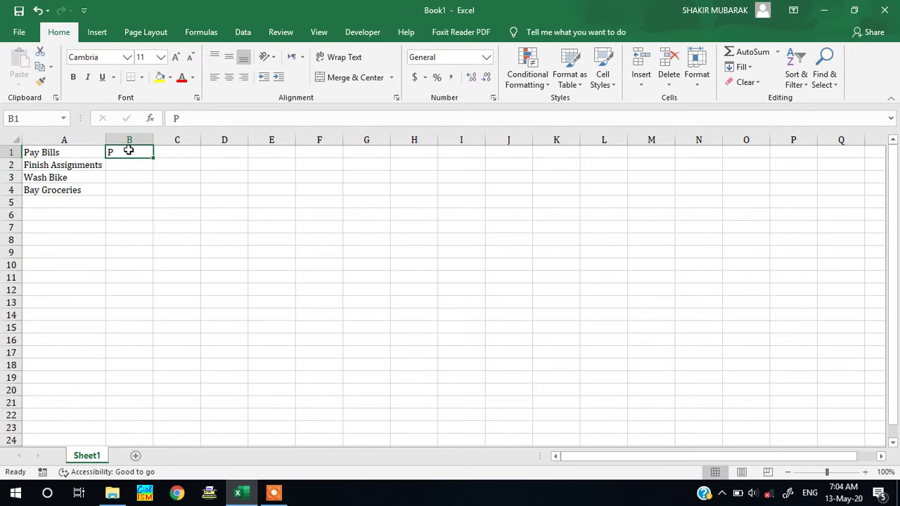
{"action": "left_click", "coordinate": [127, 58]}
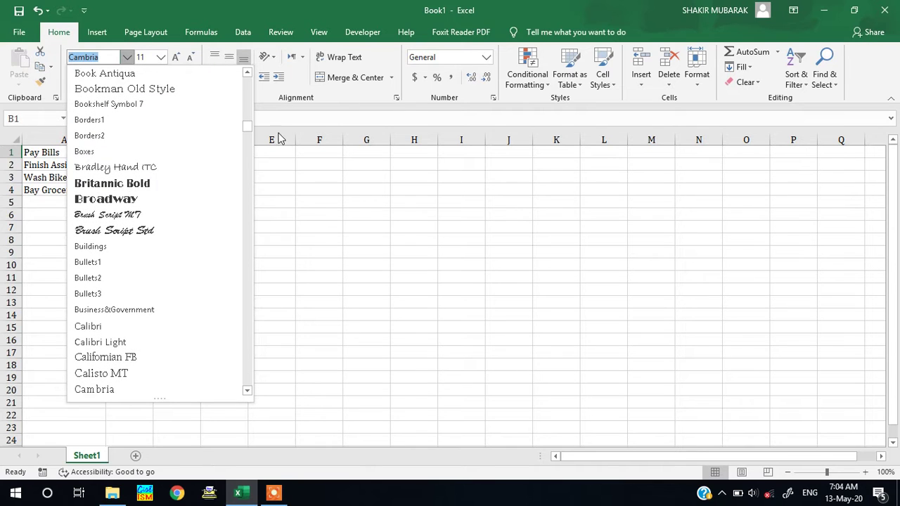
{"action": "left_click_drag", "start_coordinate": [247, 129], "coordinate": [244, 285]}
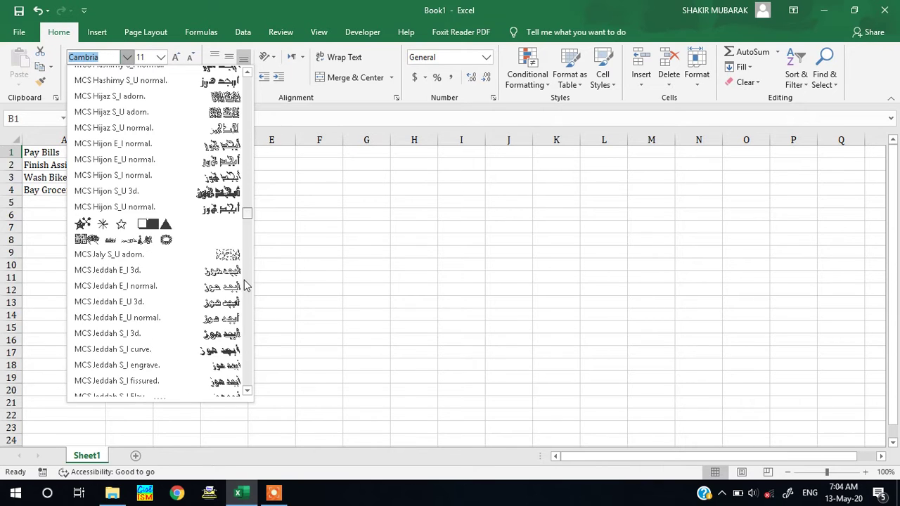
{"action": "scroll", "coordinate": [244, 280], "scroll_direction": "down", "scroll_amount": 5}
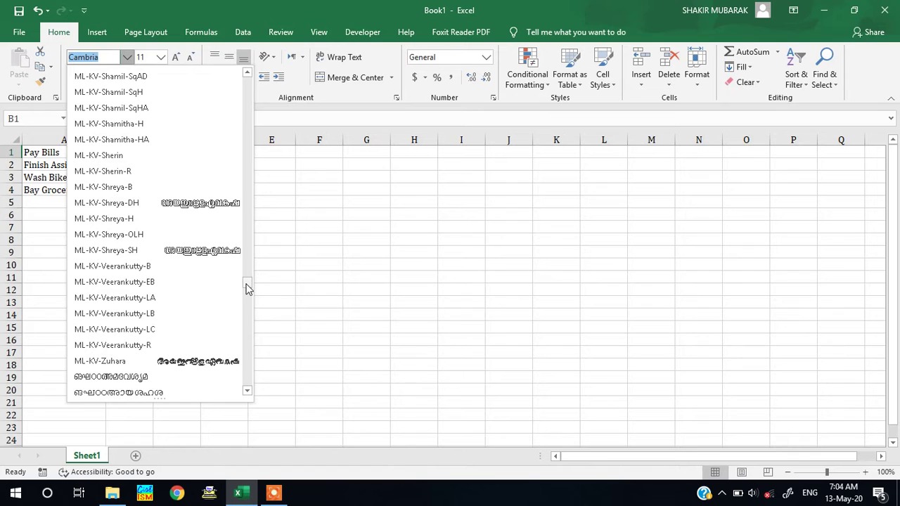
{"action": "scroll", "coordinate": [247, 288], "scroll_direction": "down", "scroll_amount": 5}
{"action": "scroll", "coordinate": [247, 364], "scroll_direction": "down", "scroll_amount": 5}
{"action": "scroll", "coordinate": [247, 372], "scroll_direction": "down", "scroll_amount": 10}
{"action": "scroll", "coordinate": [247, 378], "scroll_direction": "down", "scroll_amount": 7}
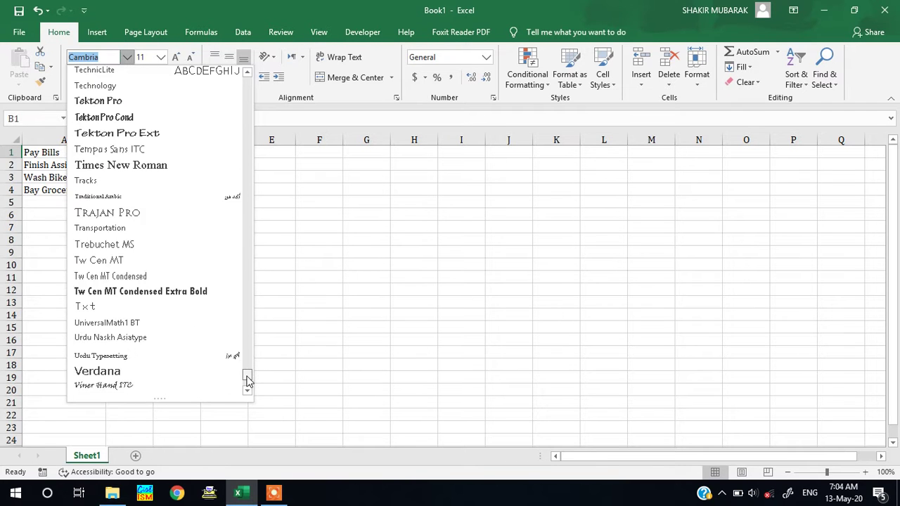
{"action": "scroll", "coordinate": [247, 385], "scroll_direction": "down", "scroll_amount": 5}
{"action": "scroll", "coordinate": [248, 385], "scroll_direction": "down", "scroll_amount": 2}
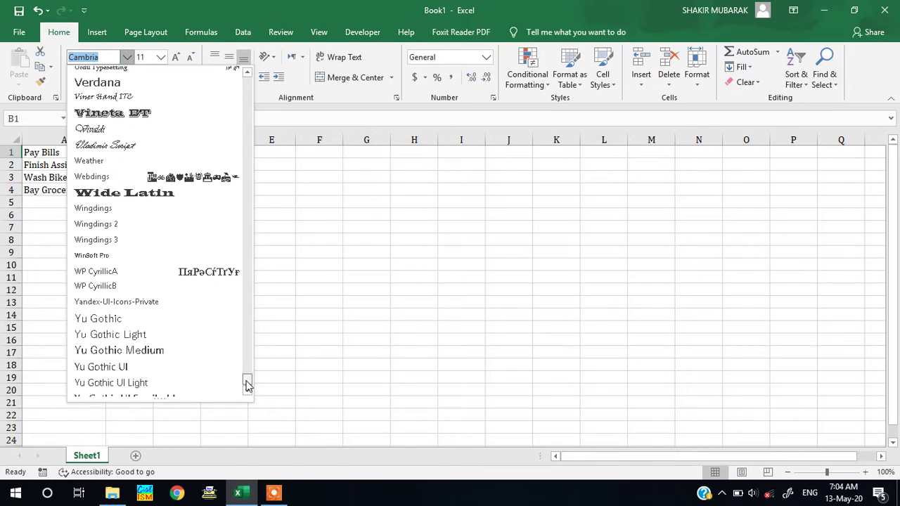
{"action": "left_click", "coordinate": [123, 220]}
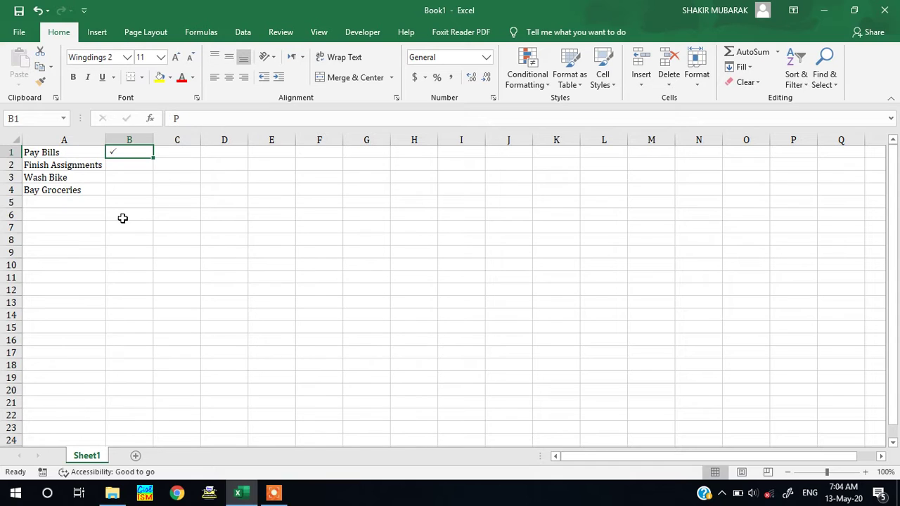
{"action": "left_click", "coordinate": [194, 78]}
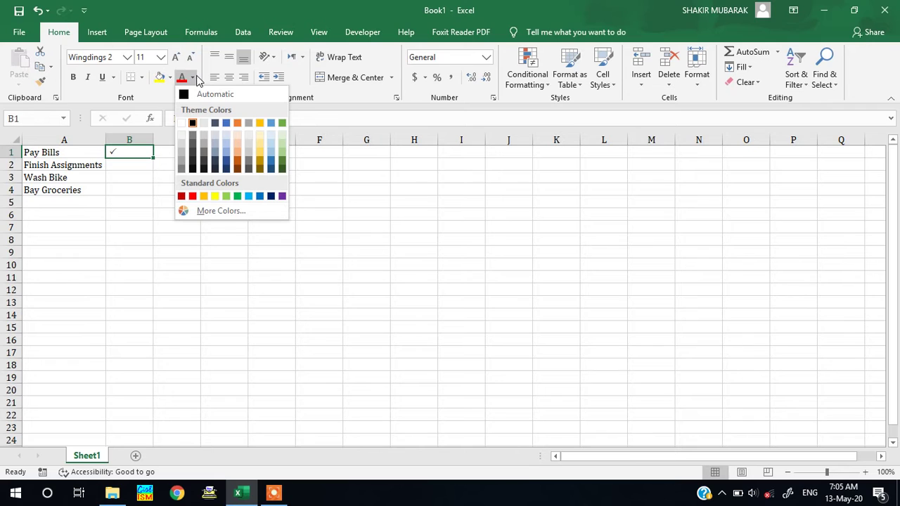
- Make the B1 check mark green, bold, size 12, centred horizontally and vertically
{"action": "left_click", "coordinate": [239, 197]}
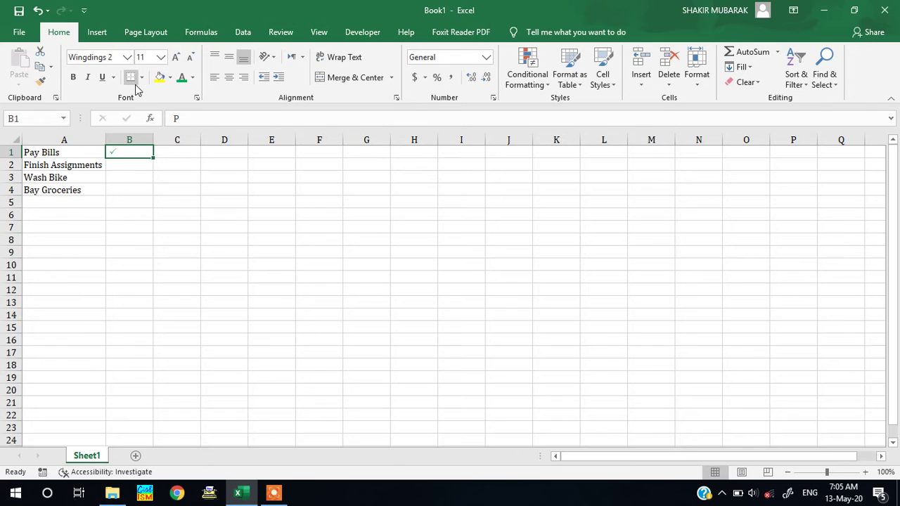
{"action": "left_click", "coordinate": [74, 79]}
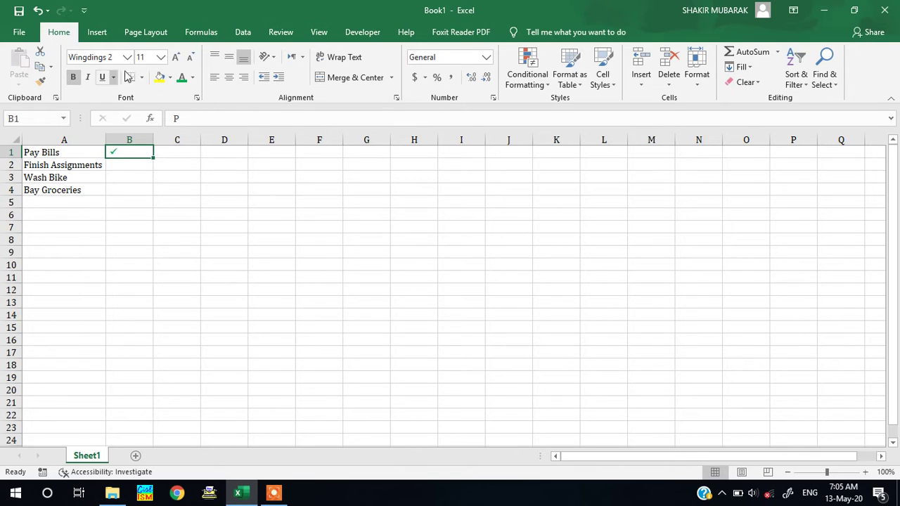
{"action": "left_click", "coordinate": [148, 57]}
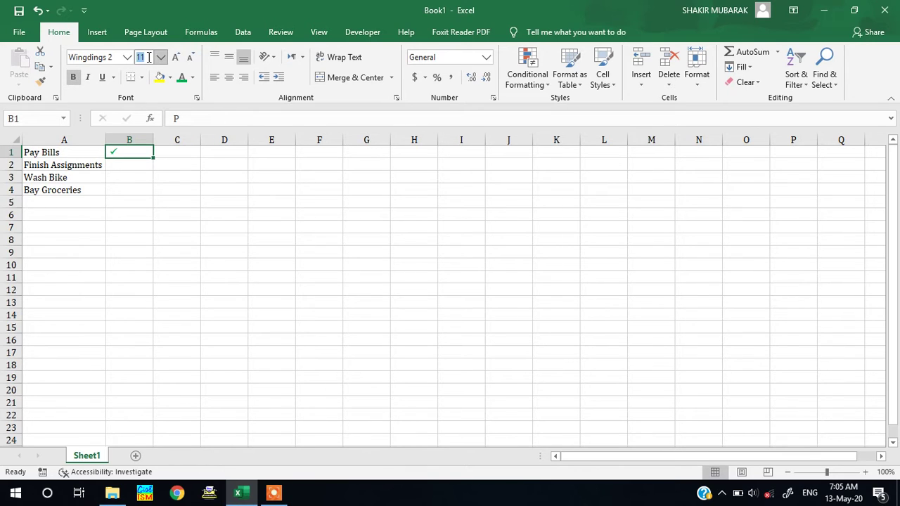
{"action": "type", "text": "12"}
{"action": "left_click", "coordinate": [230, 79]}
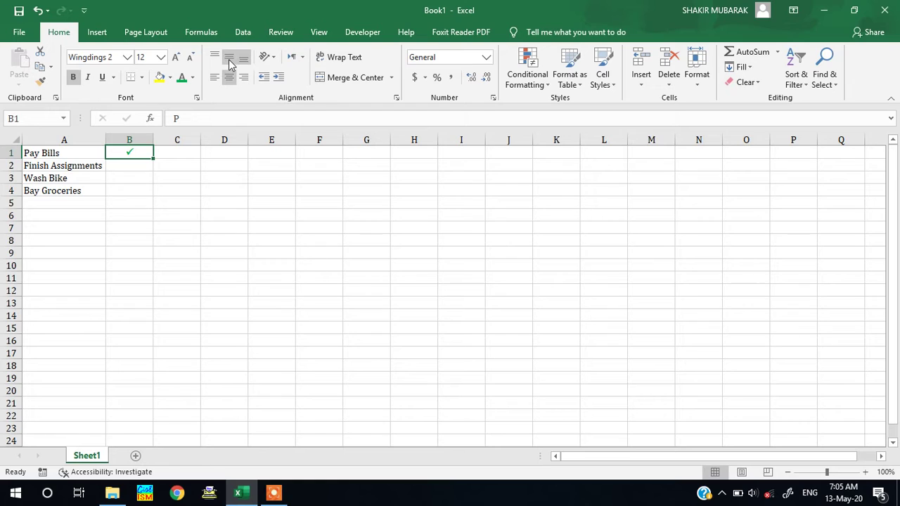
{"action": "left_click", "coordinate": [229, 61]}
{"action": "left_click", "coordinate": [131, 167]}
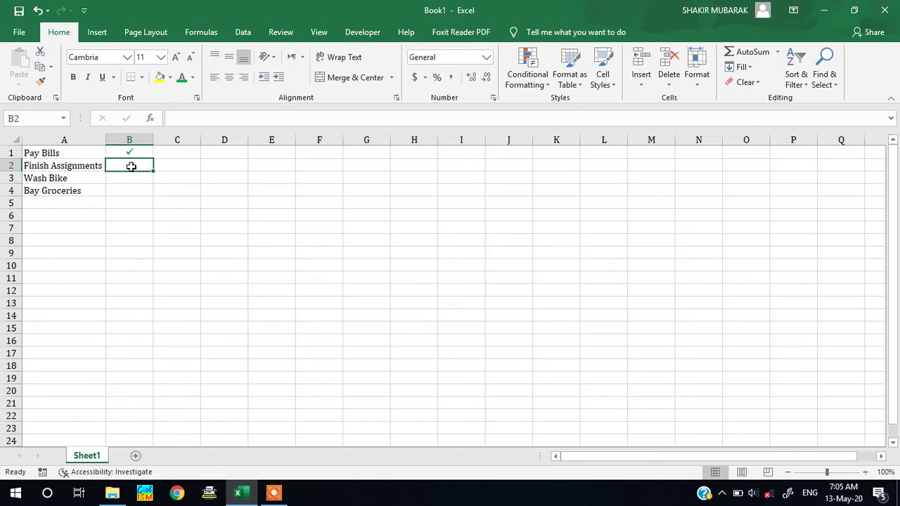
- Type O in B2 and set it to Wingdings 2 so it shows a cross mark
{"action": "type", "text": "O"}
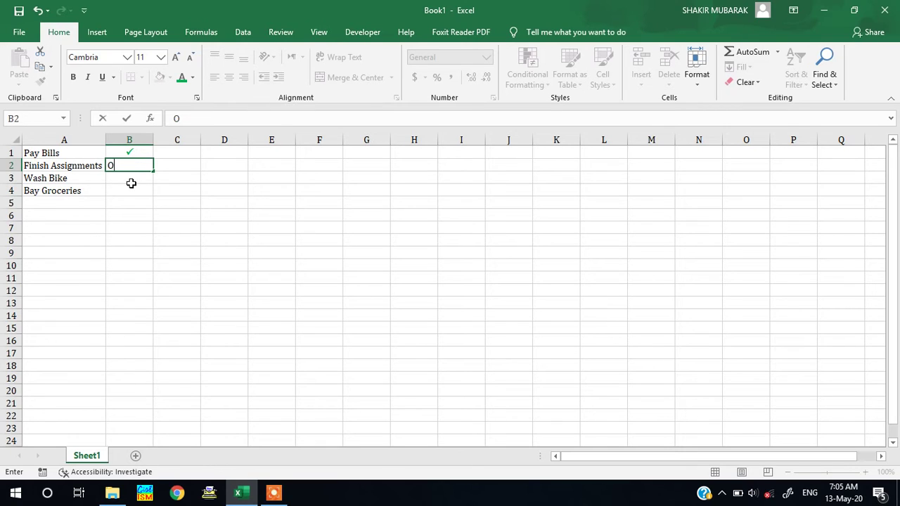
{"action": "left_click", "coordinate": [130, 182]}
{"action": "left_click", "coordinate": [135, 164]}
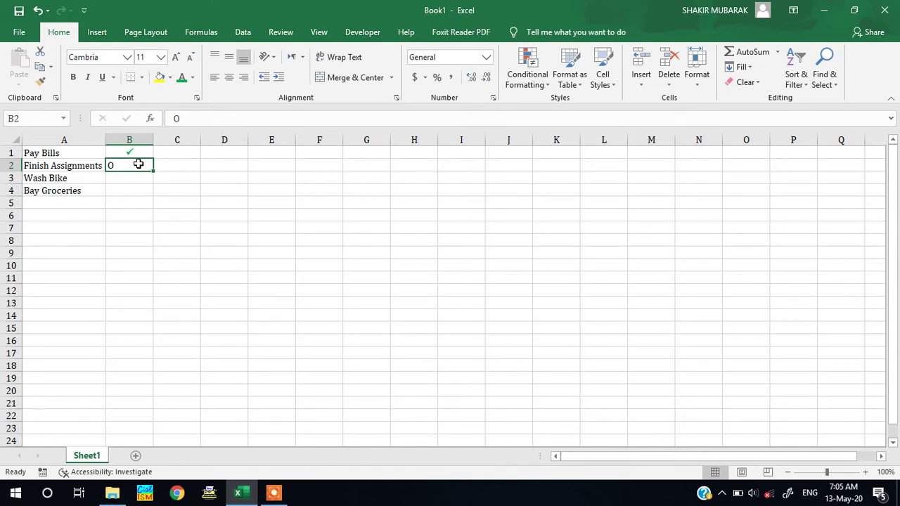
{"action": "left_click", "coordinate": [127, 57]}
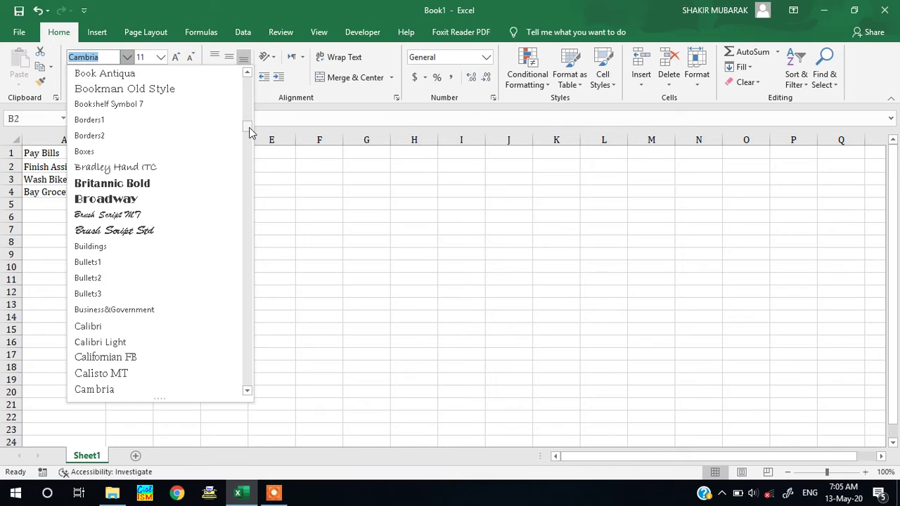
{"action": "left_click_drag", "start_coordinate": [250, 131], "coordinate": [250, 224]}
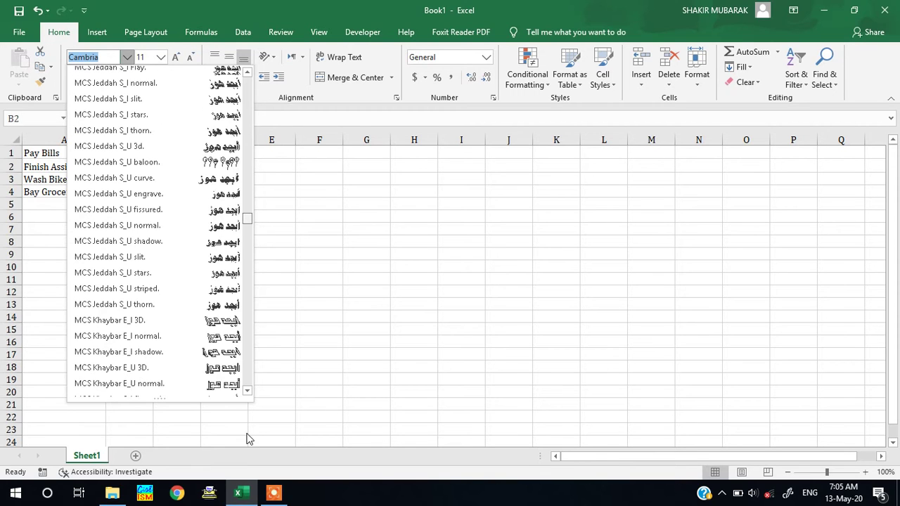
{"action": "left_click_drag", "start_coordinate": [250, 439], "coordinate": [247, 384]}
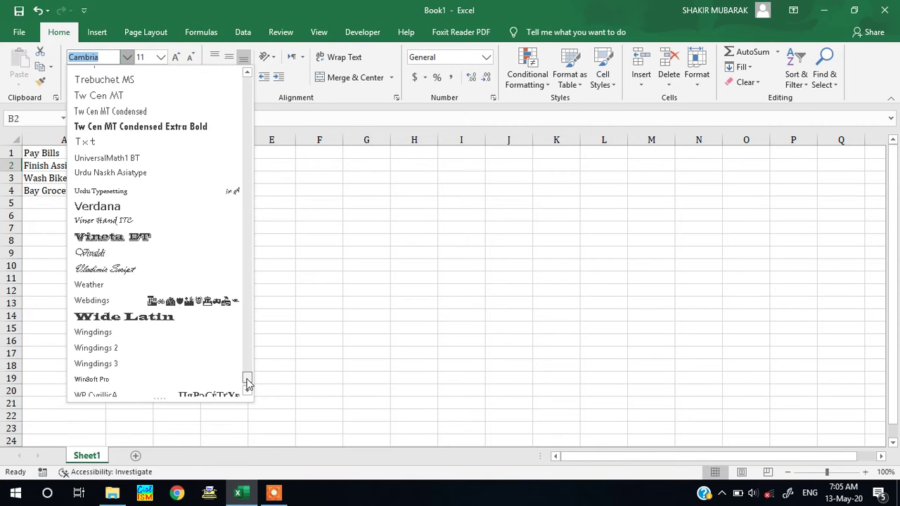
{"action": "left_click", "coordinate": [158, 351]}
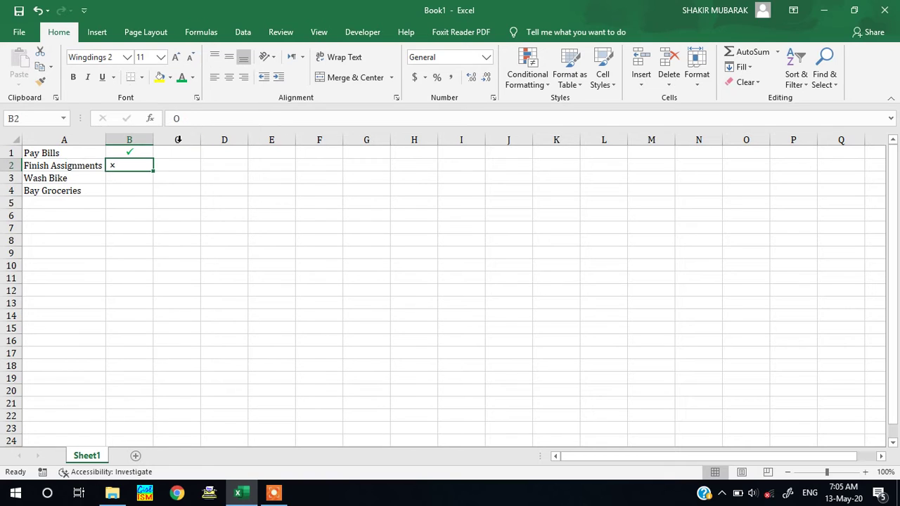
{"action": "left_click", "coordinate": [196, 82]}
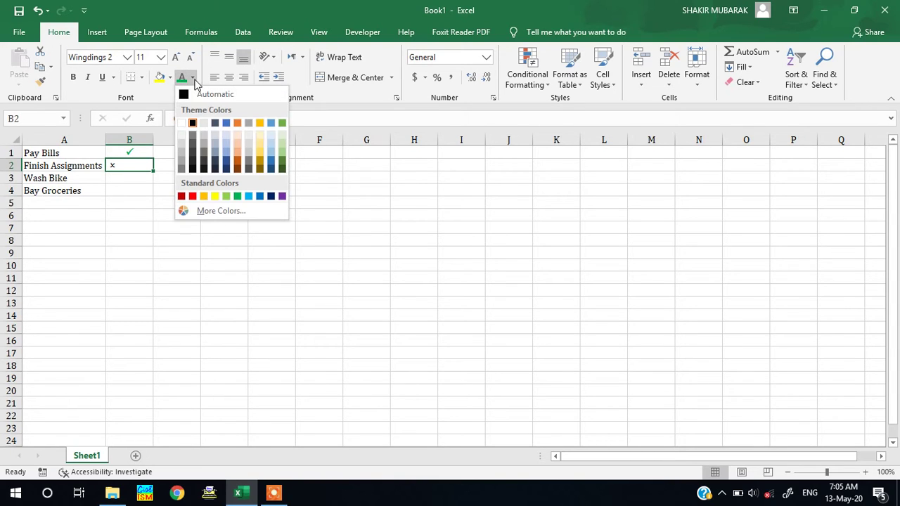
- Make the B2 cross red, bold, size 12, centred horizontally and vertically
{"action": "left_click", "coordinate": [191, 196]}
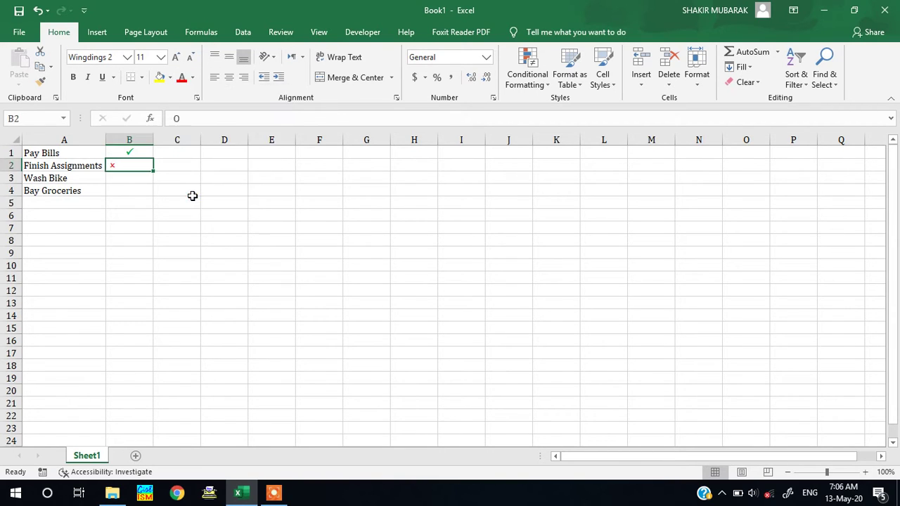
{"action": "left_click", "coordinate": [73, 77]}
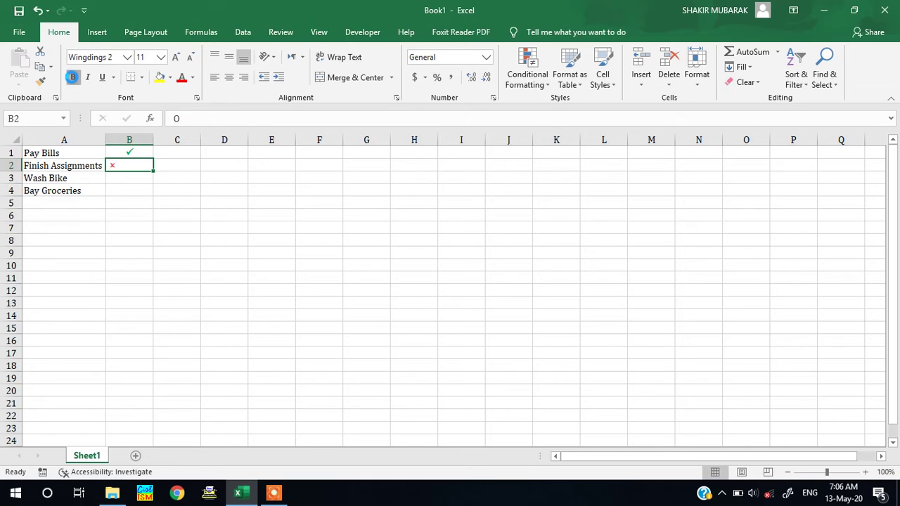
{"action": "left_click", "coordinate": [141, 57]}
{"action": "type", "text": "12"}
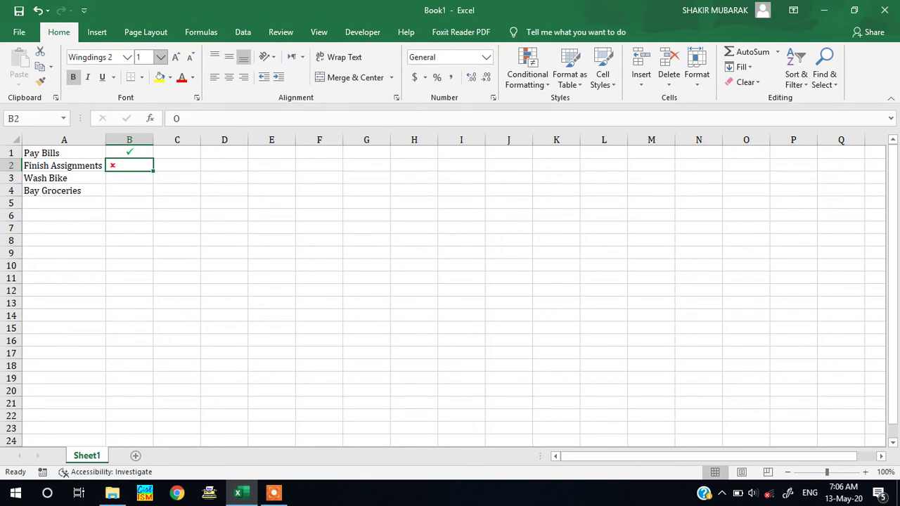
{"action": "left_click", "coordinate": [229, 77]}
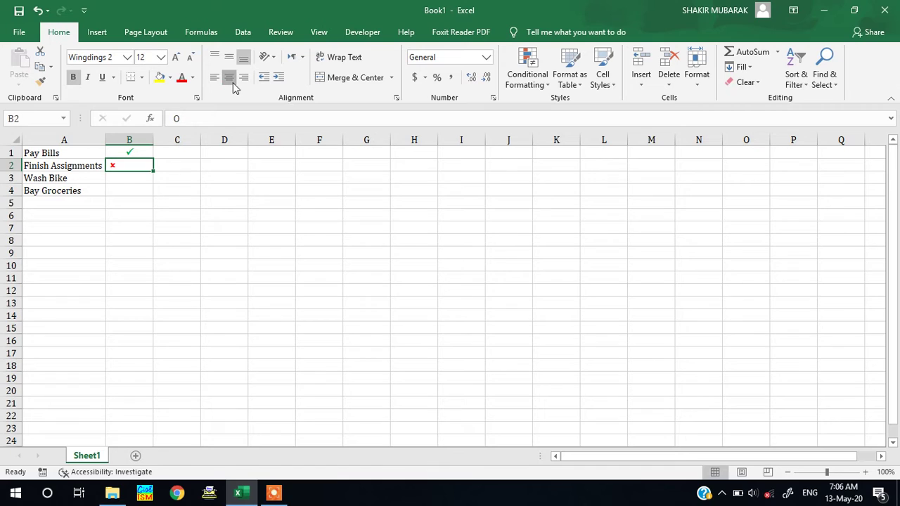
{"action": "left_click", "coordinate": [229, 56]}
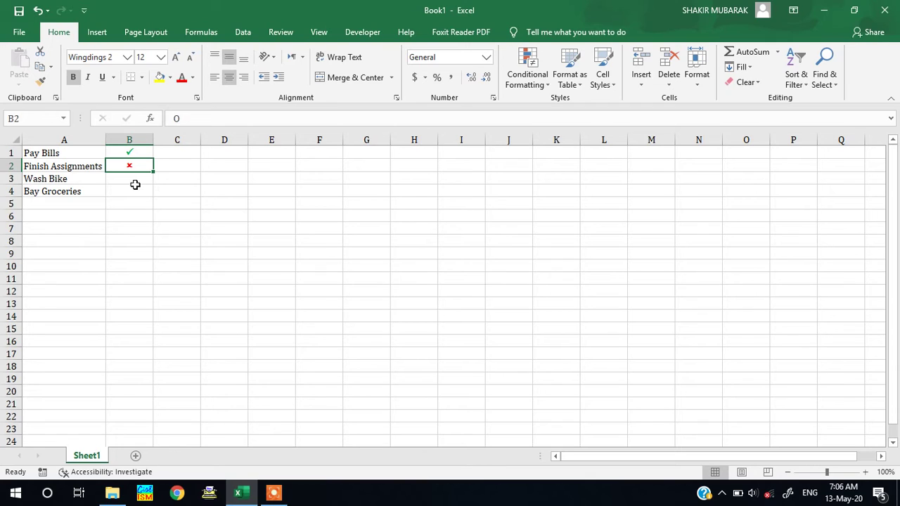
- Copy the green check from B1 and paste it into B3 beside Wash Bike
{"action": "left_click", "coordinate": [132, 153]}
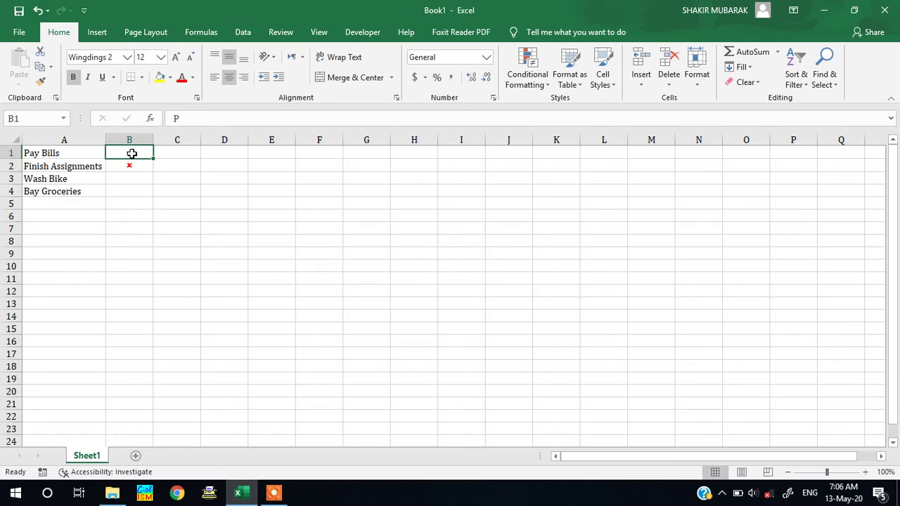
{"action": "right_click", "coordinate": [131, 154]}
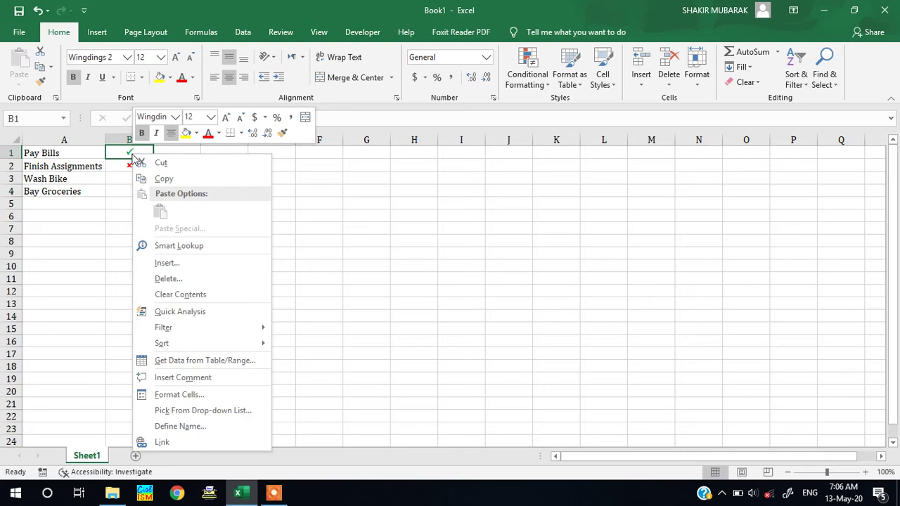
{"action": "left_click", "coordinate": [161, 180]}
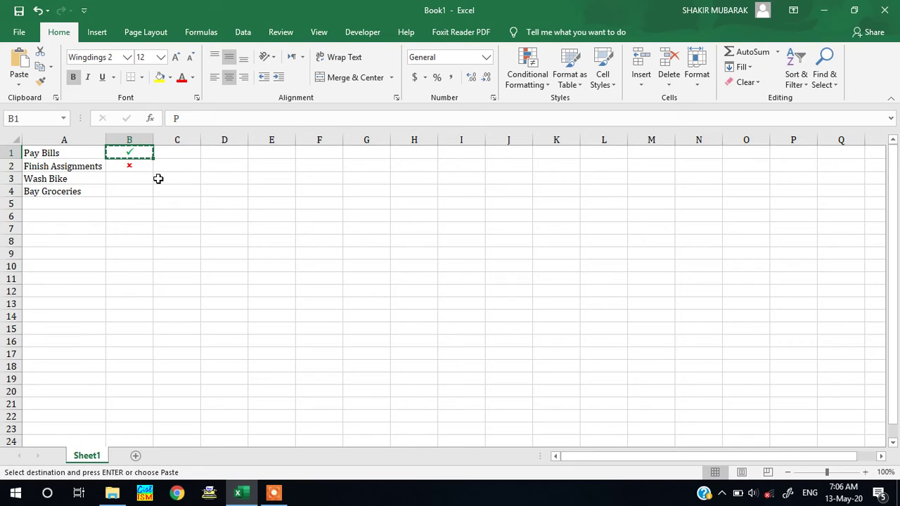
{"action": "left_click", "coordinate": [132, 180]}
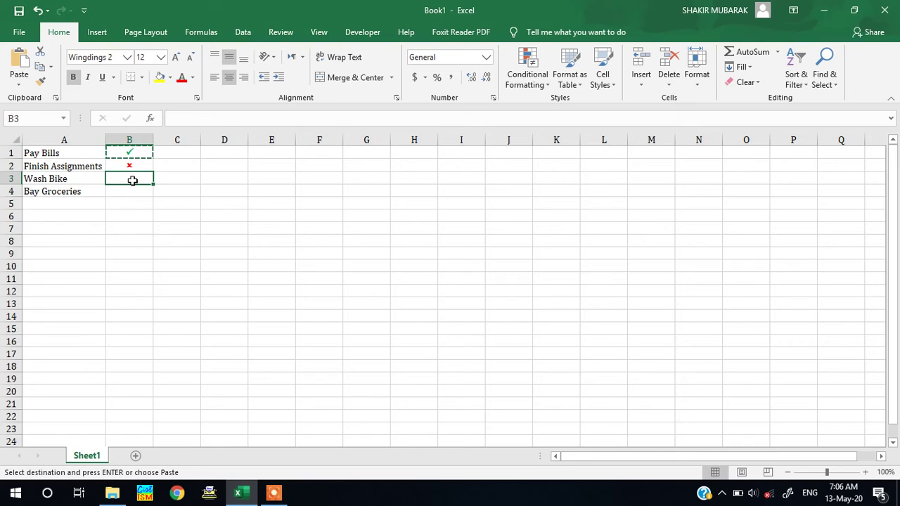
{"action": "right_click", "coordinate": [132, 181]}
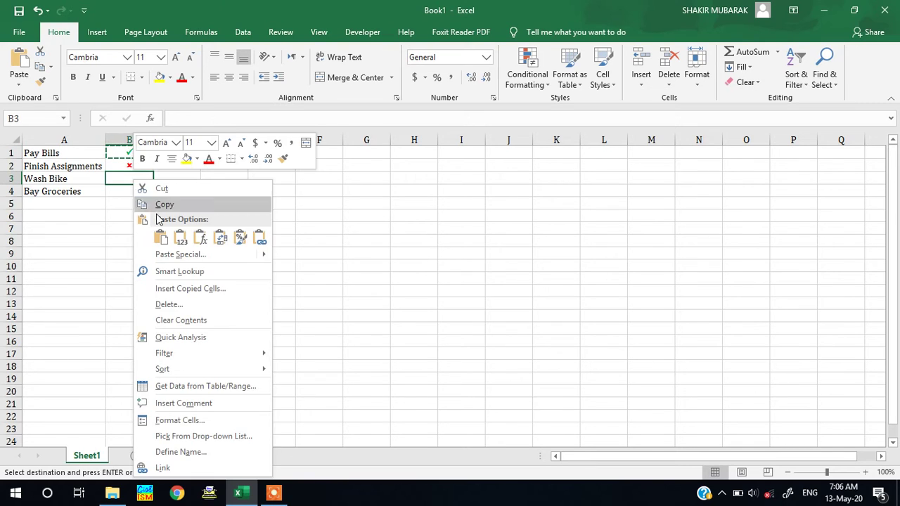
{"action": "left_click", "coordinate": [161, 239]}
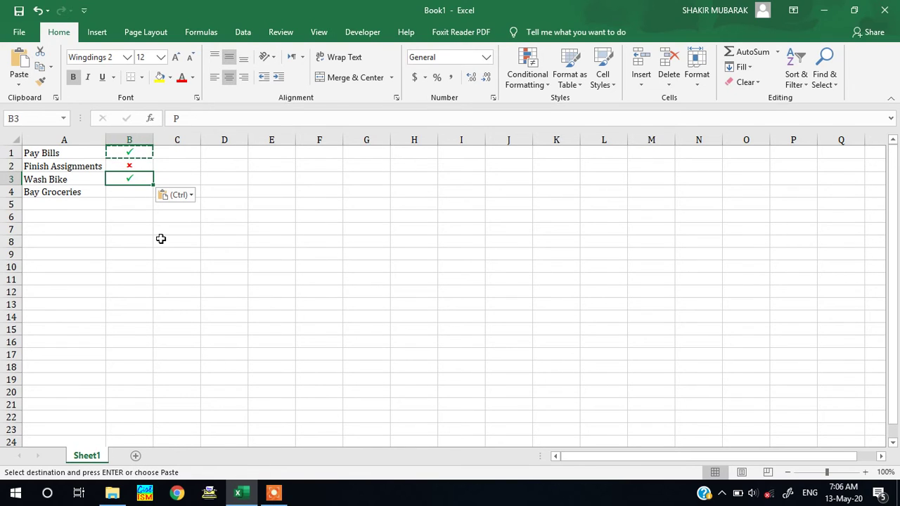
{"action": "left_click", "coordinate": [125, 192]}
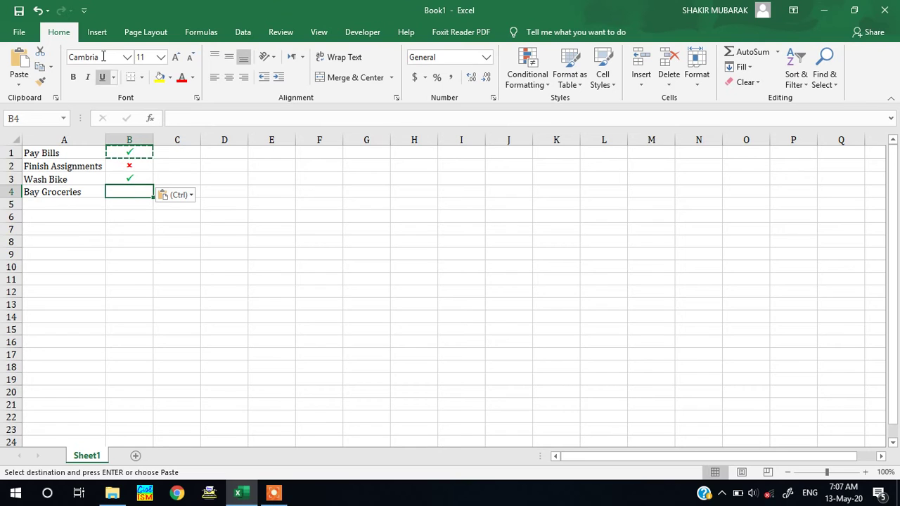
- Insert the Wingdings 2 checked-box symbol (code 82) into B4 from the Symbol dialog
{"action": "left_click", "coordinate": [98, 34]}
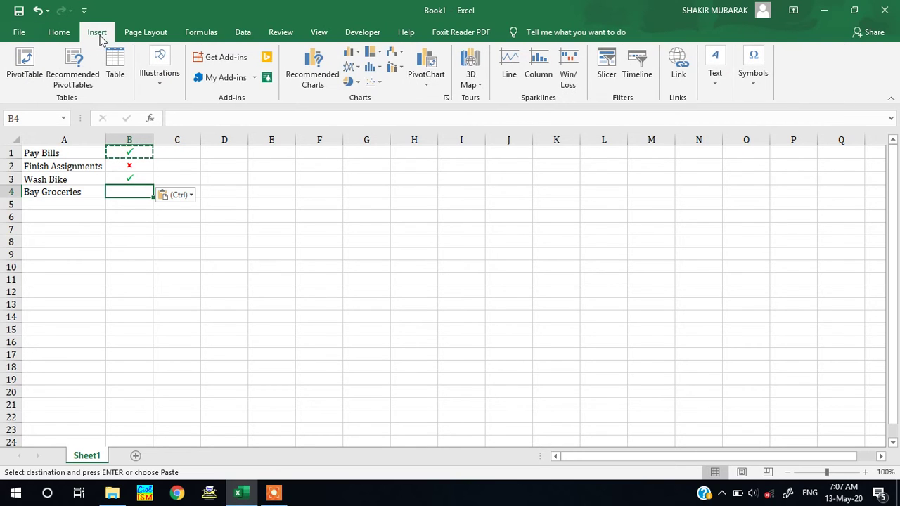
{"action": "left_click", "coordinate": [748, 92]}
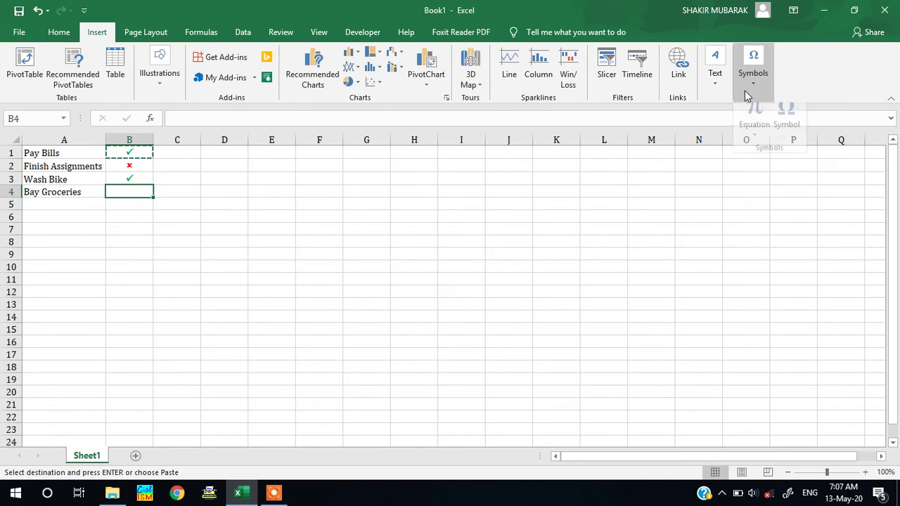
{"action": "left_click", "coordinate": [789, 135]}
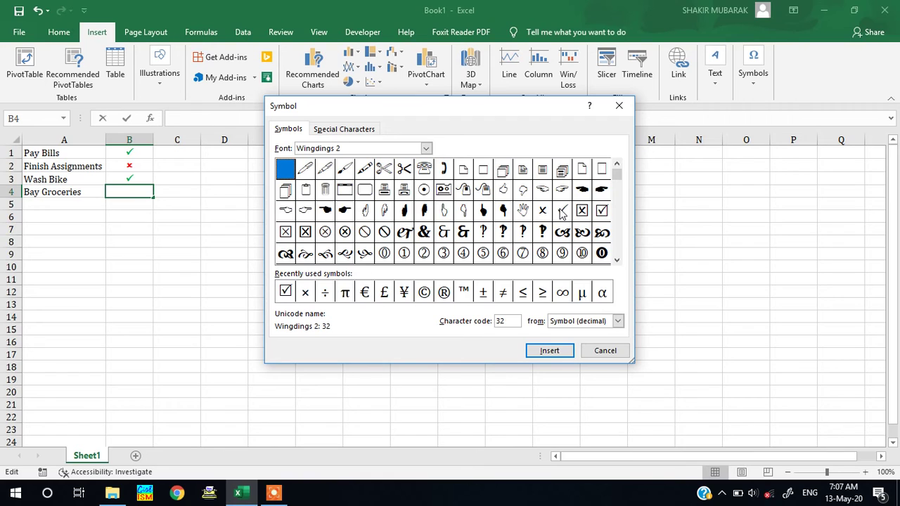
{"action": "left_click", "coordinate": [562, 213]}
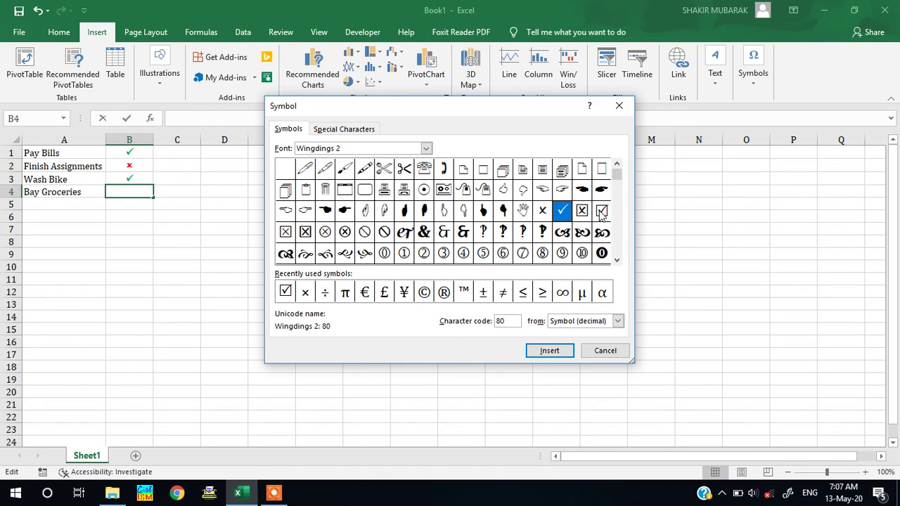
{"action": "left_click", "coordinate": [602, 211]}
{"action": "left_click", "coordinate": [557, 355]}
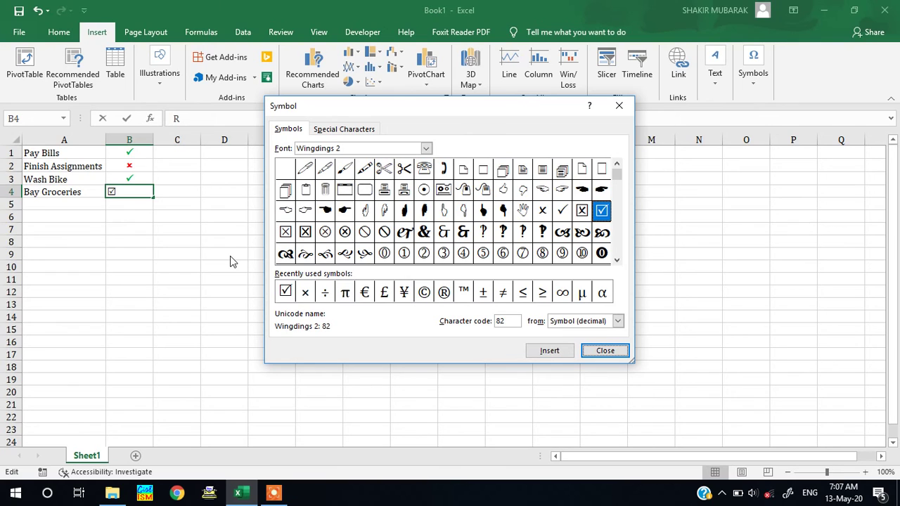
{"action": "left_click", "coordinate": [593, 351]}
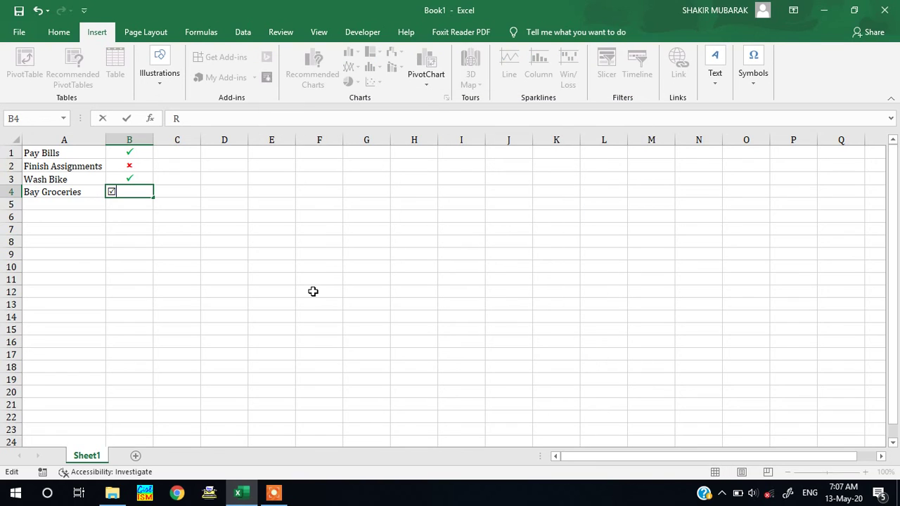
- Commit the boxed check in B4 by clicking empty cell F12
{"action": "left_click", "coordinate": [313, 292]}
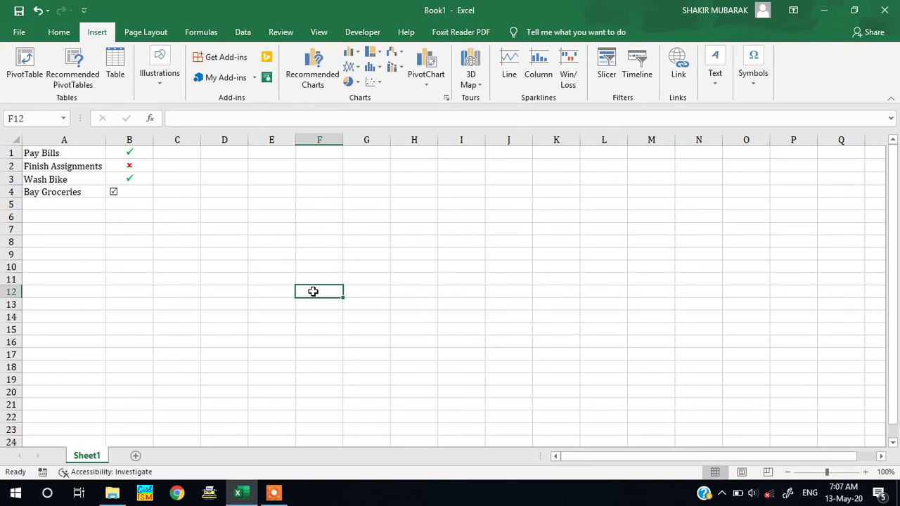